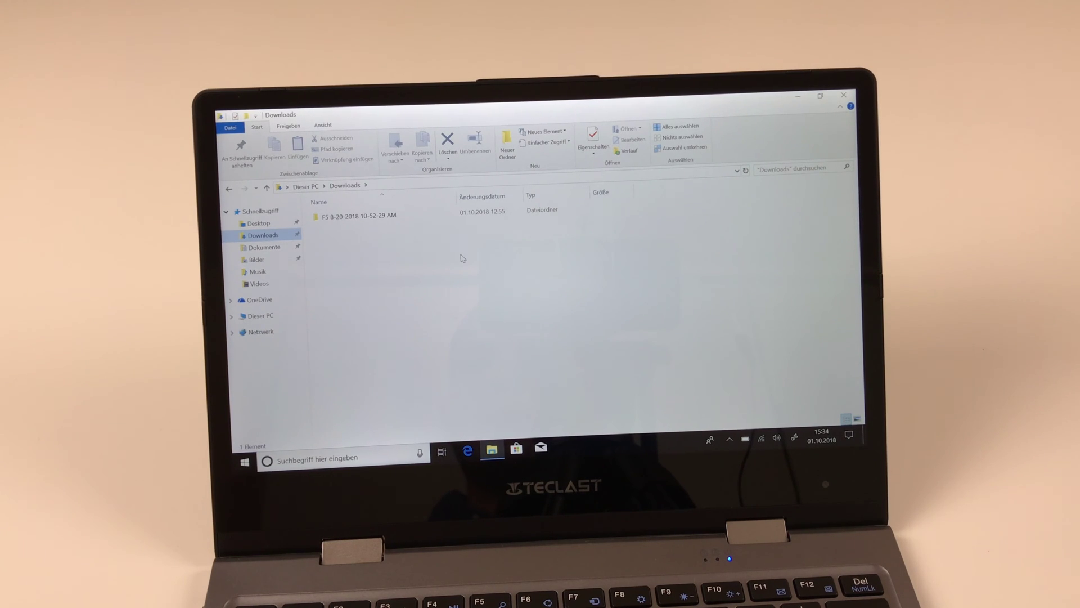
click(344, 219)
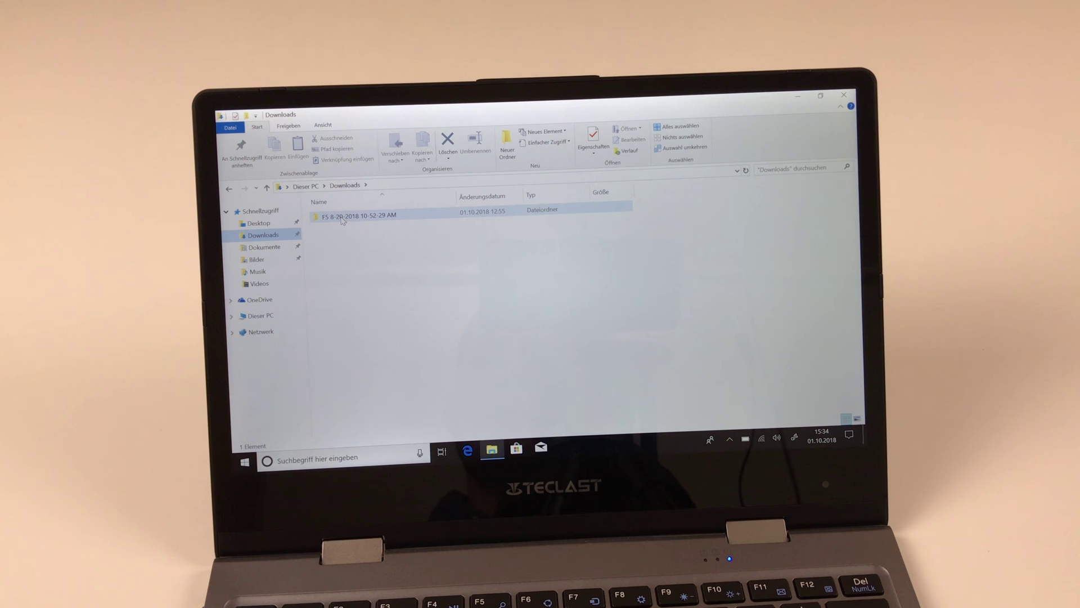
click(341, 221)
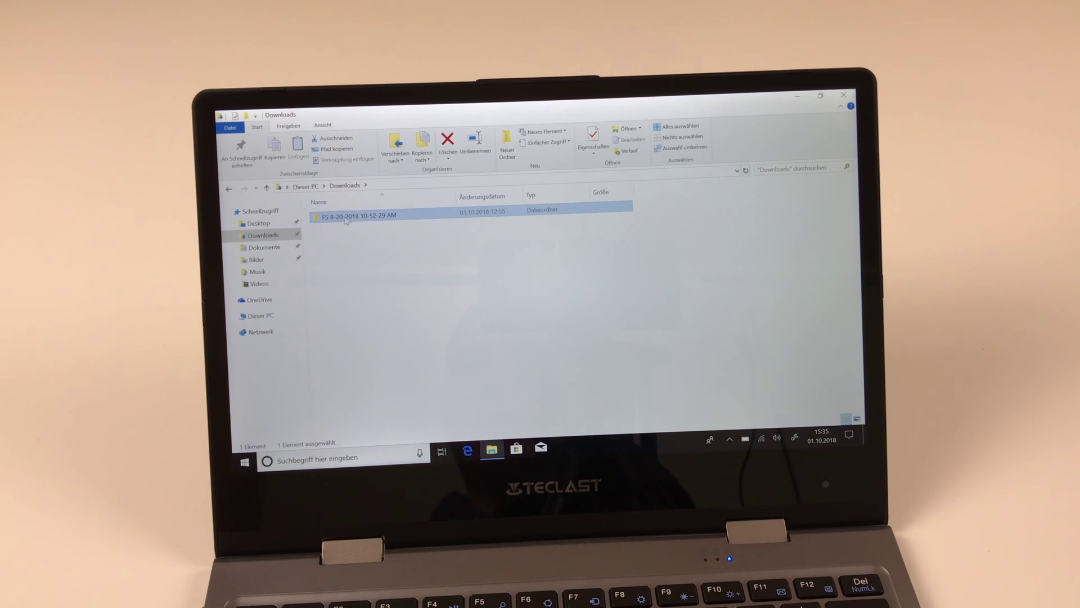
mouse_move(350, 217)
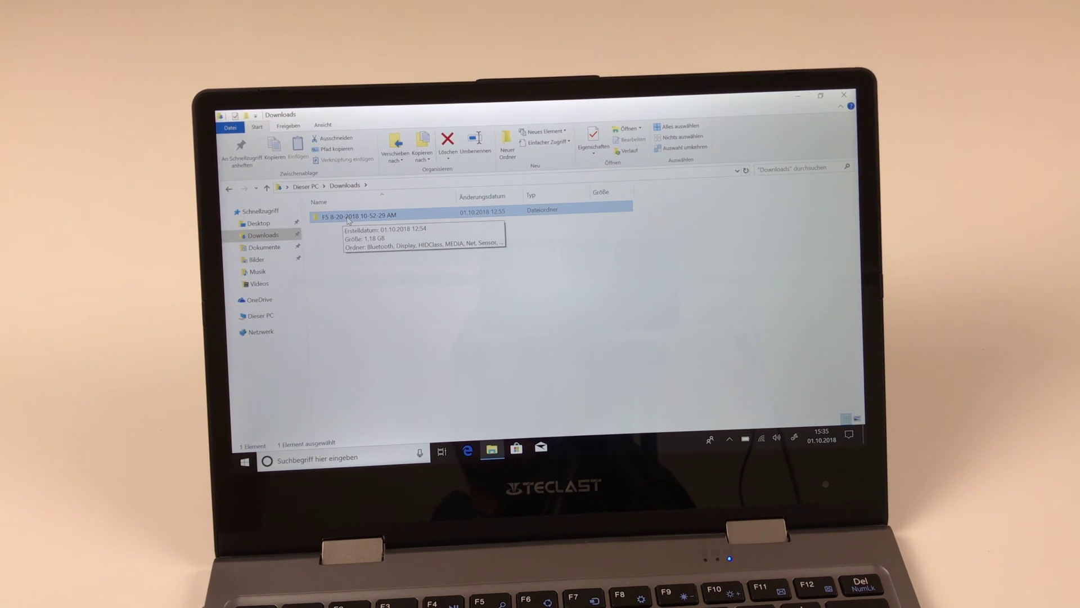
double_click(347, 220)
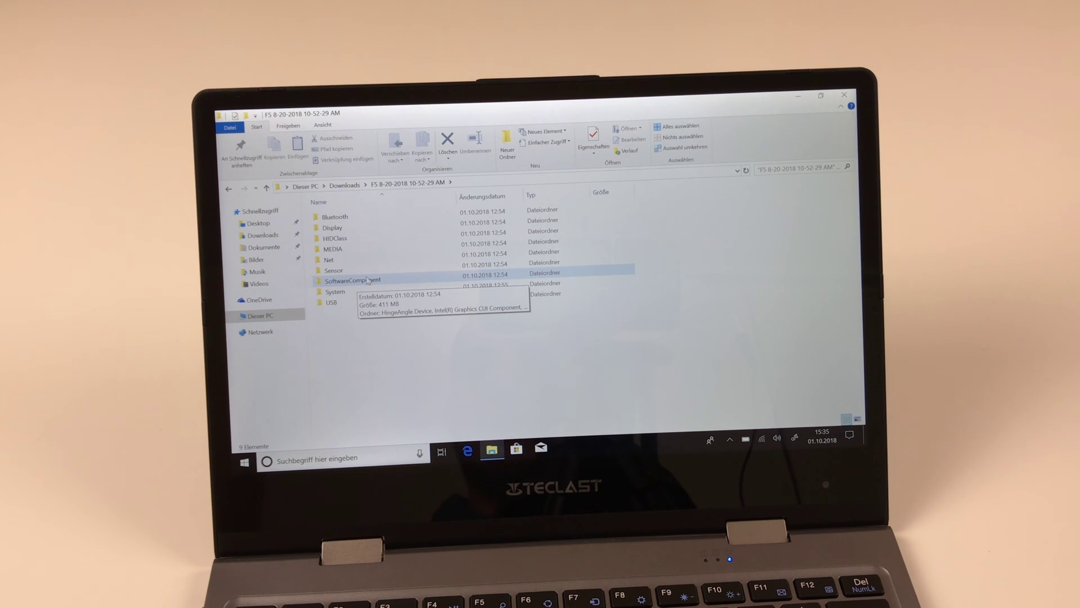
double_click(367, 280)
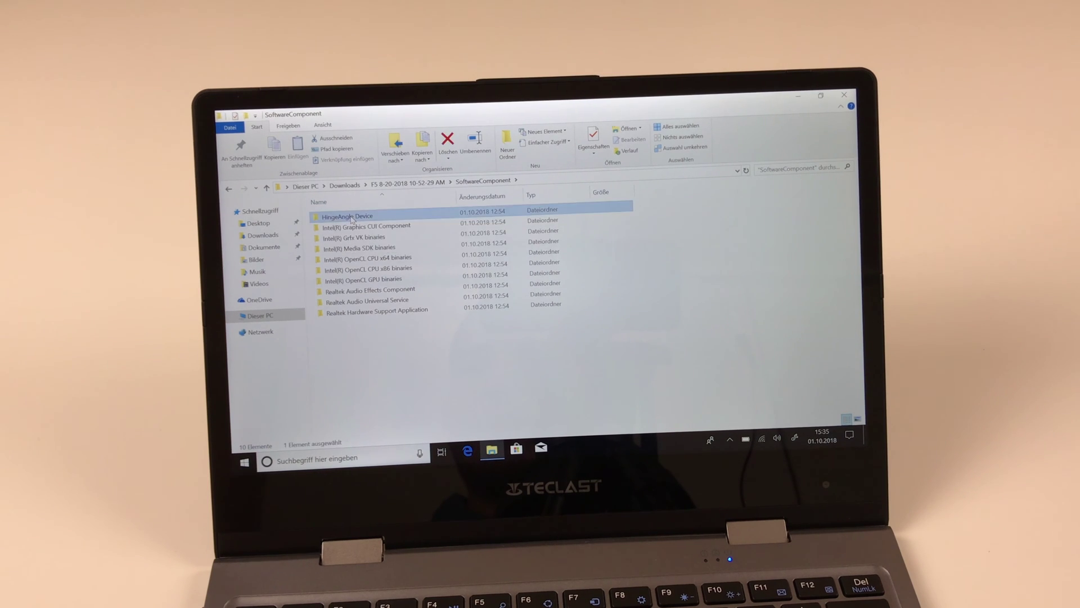
double_click(351, 218)
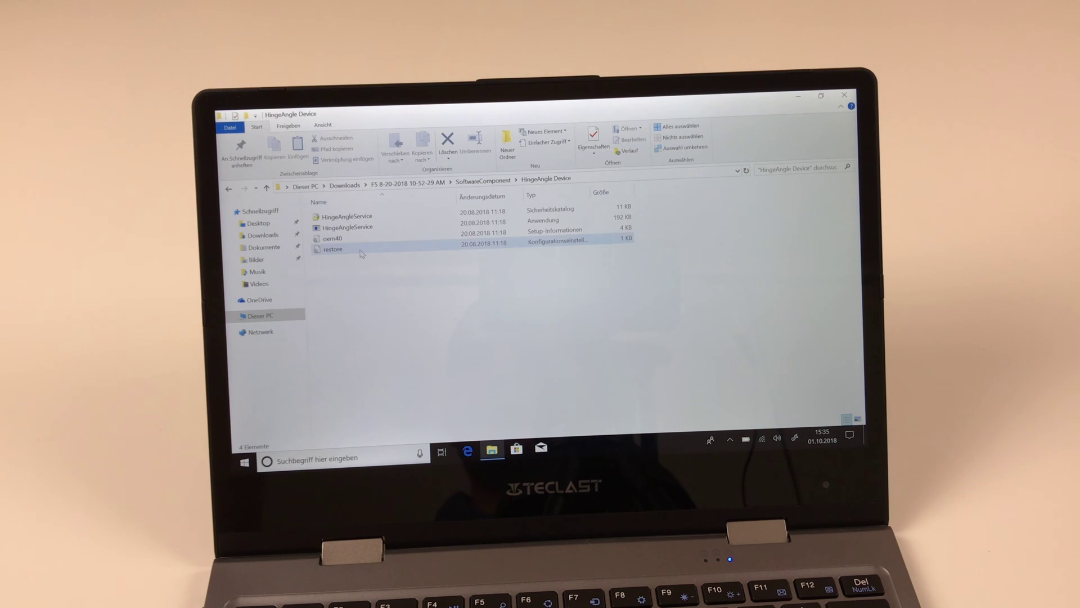
Install the driver from oem40.inf via Installieren, then close Explorer to the desktop.
click(344, 240)
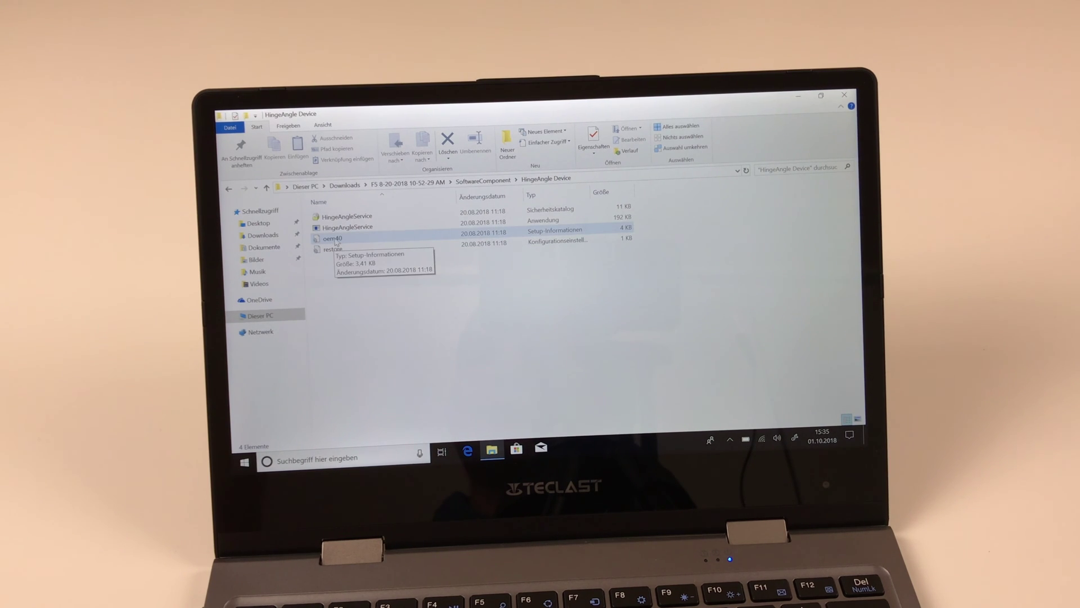
right_click(344, 240)
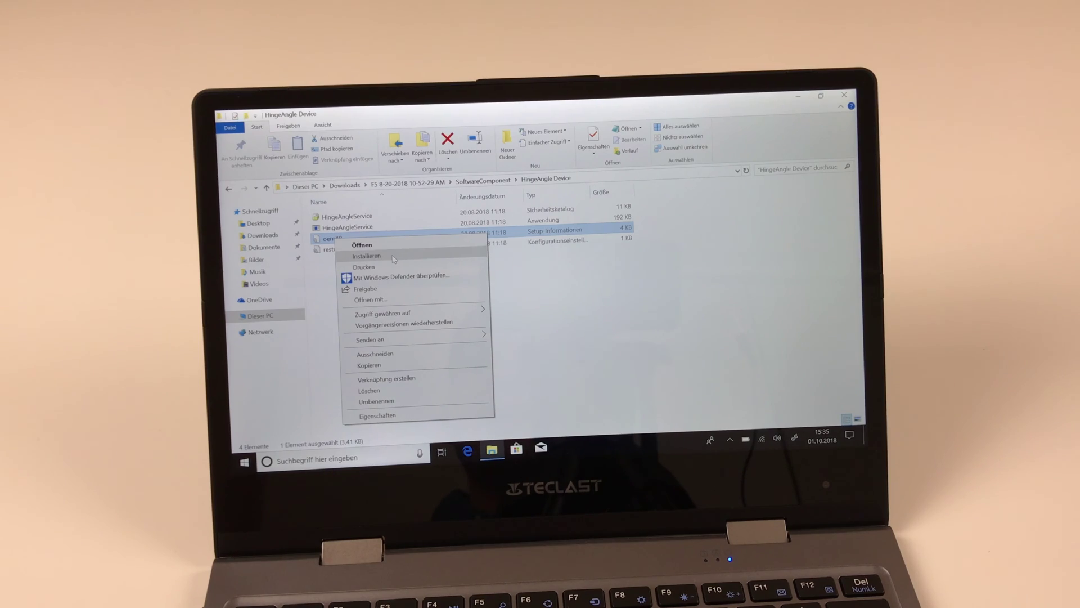
click(368, 256)
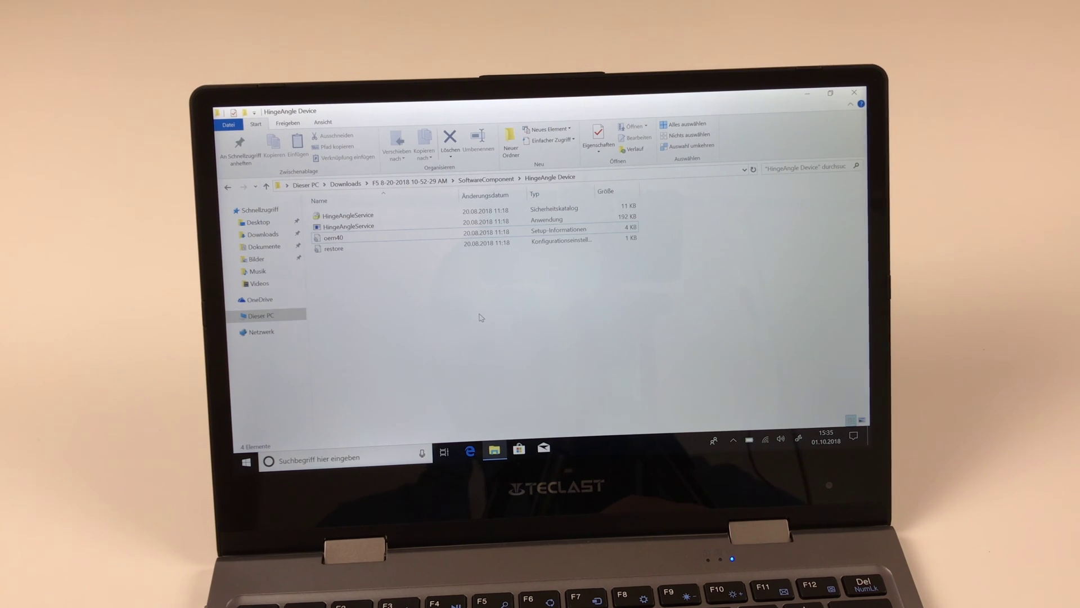
click(856, 91)
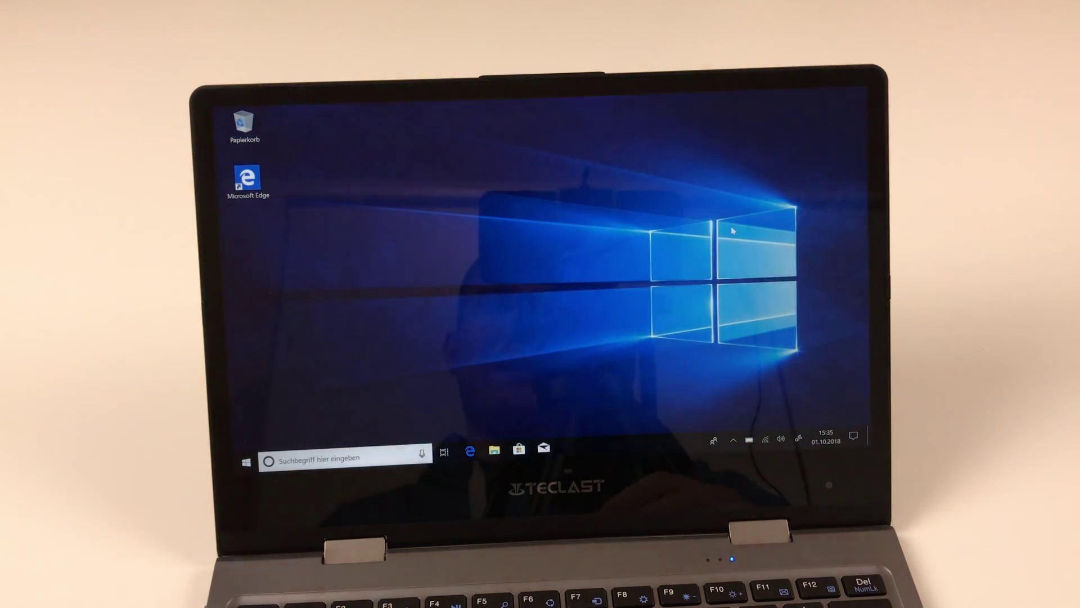